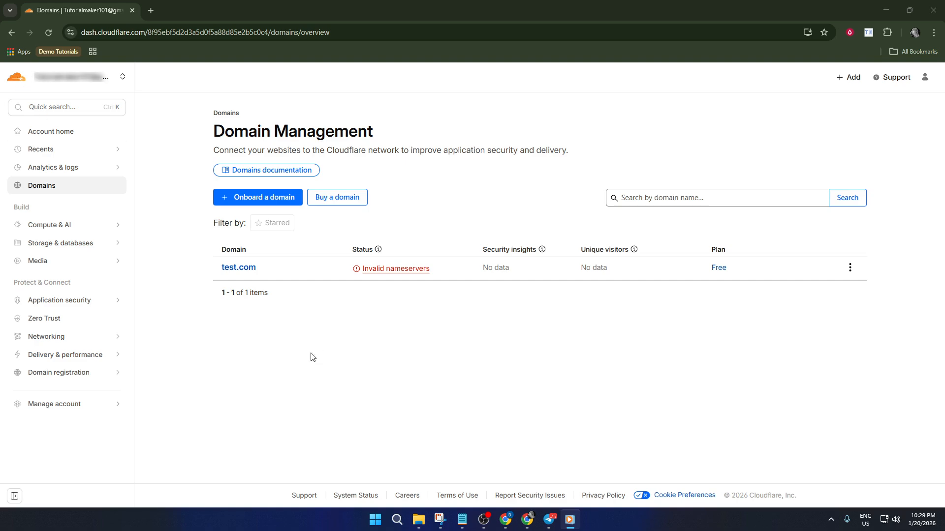
# Onboard the domain testingtest.com with the quick scan for DNS records and select the Free plan
pyautogui.click(247, 198)
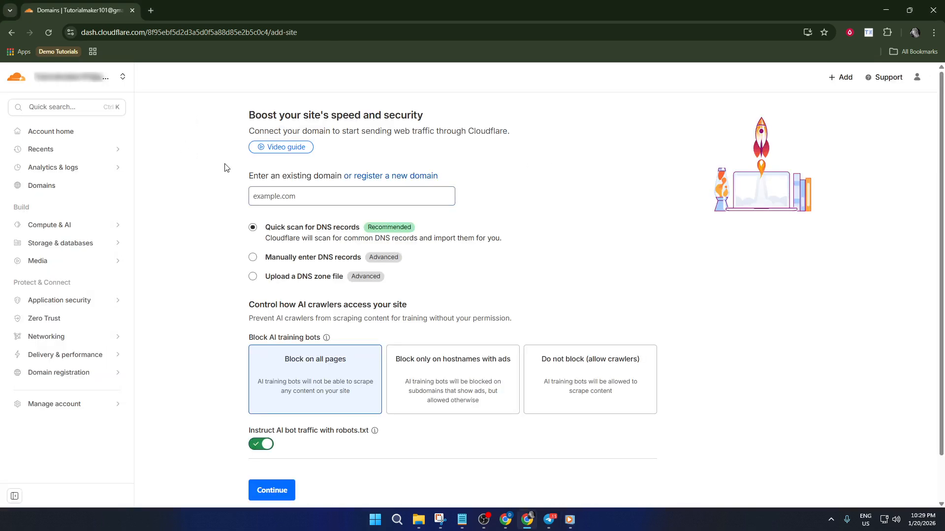
pyautogui.click(294, 197)
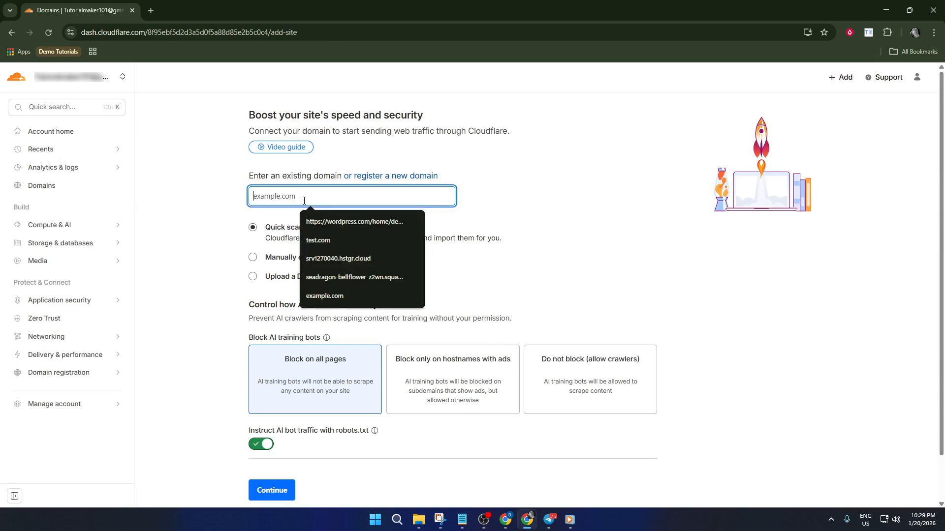
pyautogui.write('test')
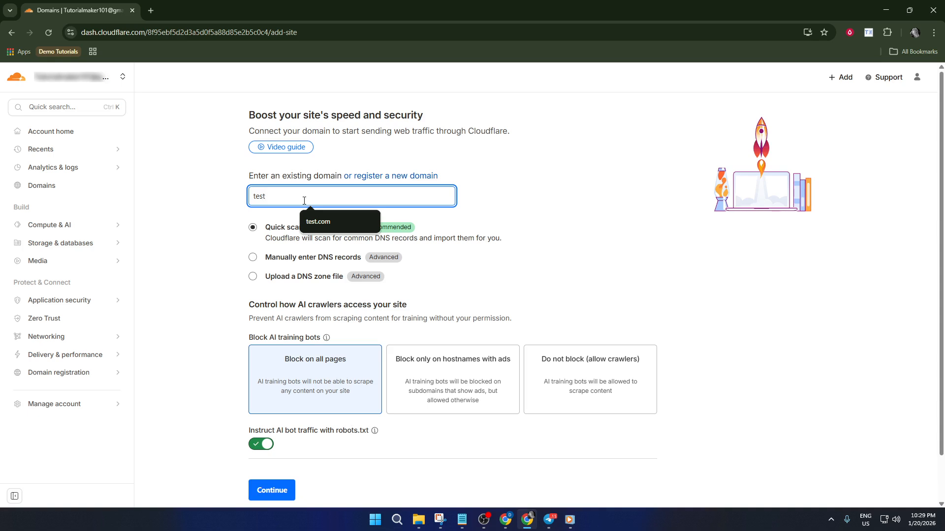
pyautogui.write('ingtest.com')
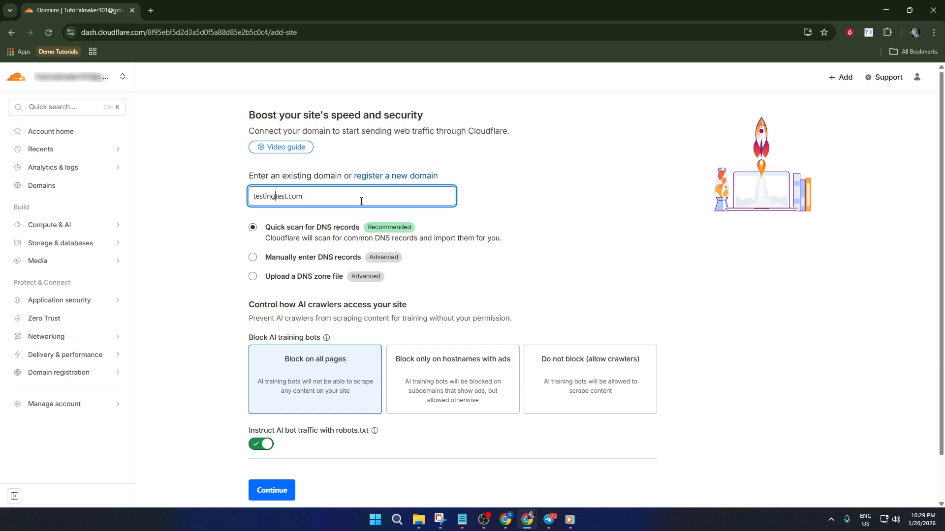
pyautogui.scroll(-1, 305, 295)
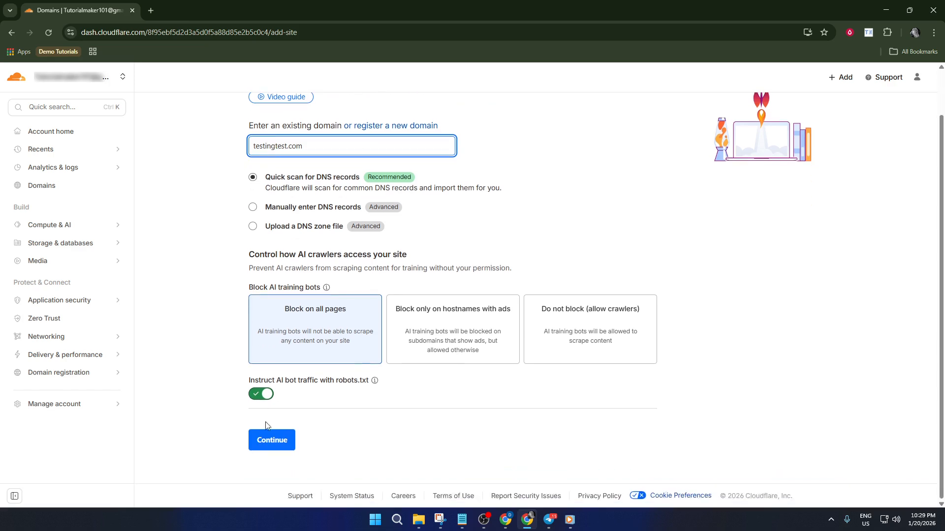
pyautogui.click(271, 440)
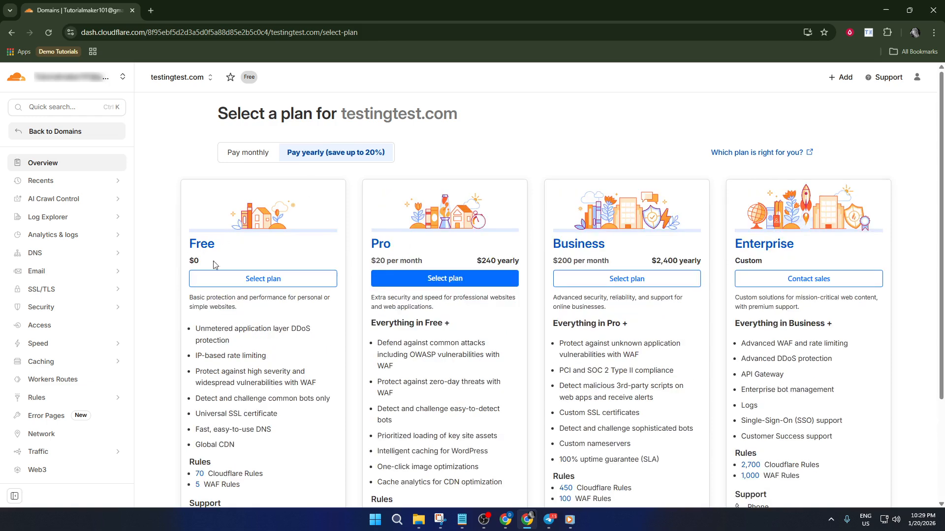
pyautogui.click(270, 279)
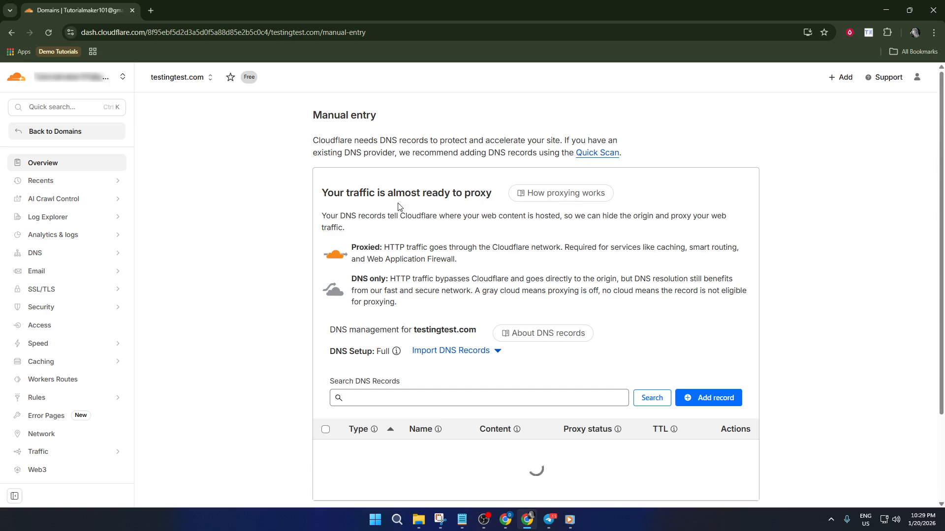
# Review the imported DNS records of testingtest.com, including their types, contents and proxy status
pyautogui.scroll(-1, 448, 354)
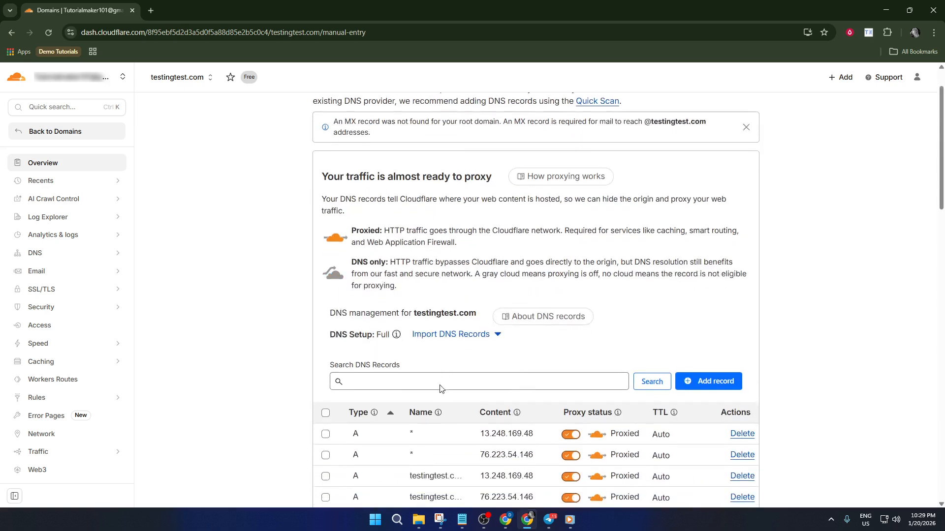
pyautogui.scroll(-2, 440, 388)
pyautogui.scroll(-2, 533, 351)
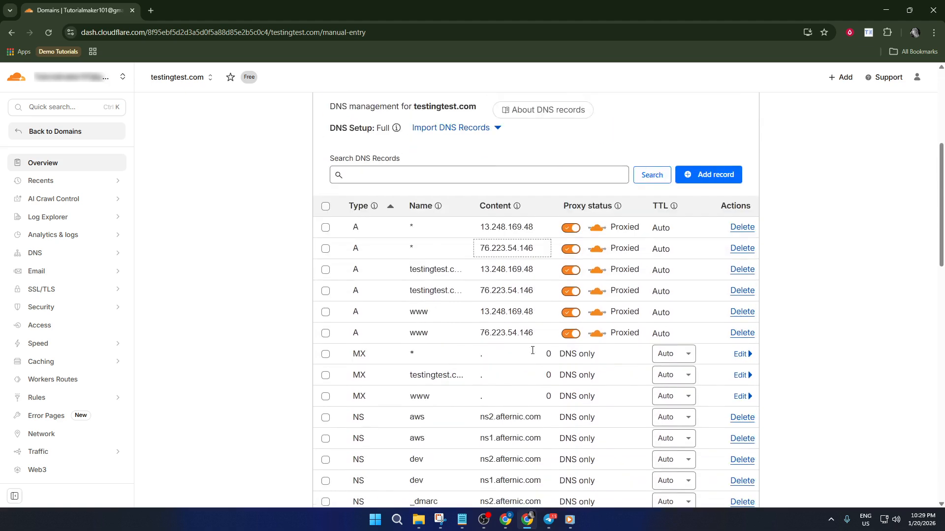
pyautogui.scroll(-2, 515, 306)
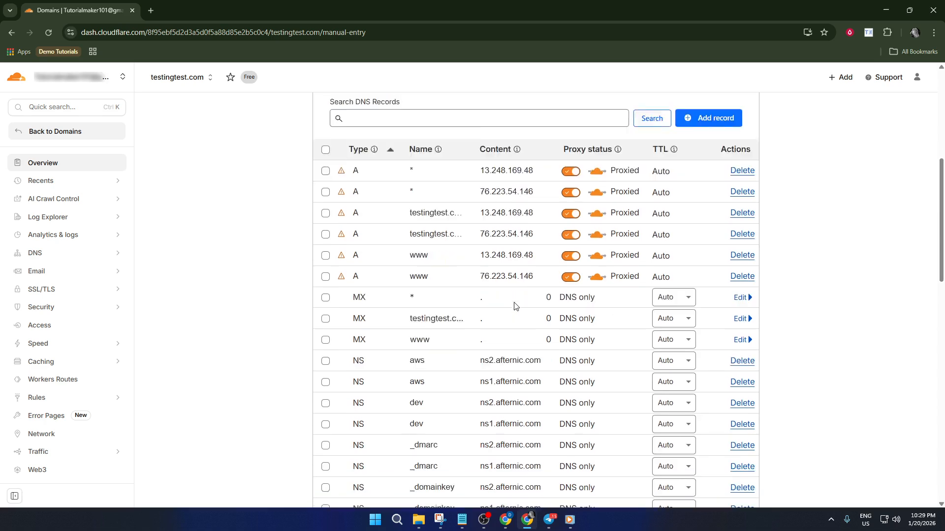
pyautogui.scroll(-2, 573, 309)
pyautogui.scroll(5, 565, 325)
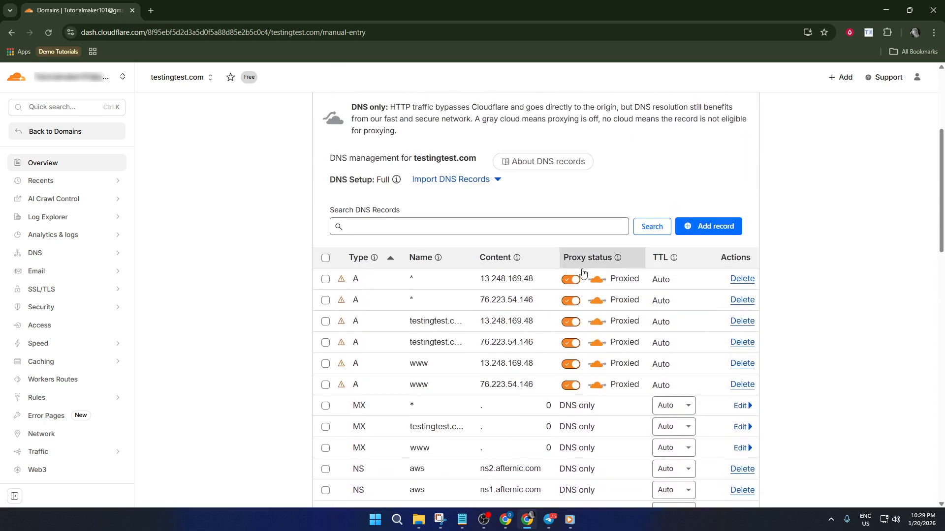
pyautogui.scroll(2, 591, 283)
pyautogui.scroll(-5, 679, 330)
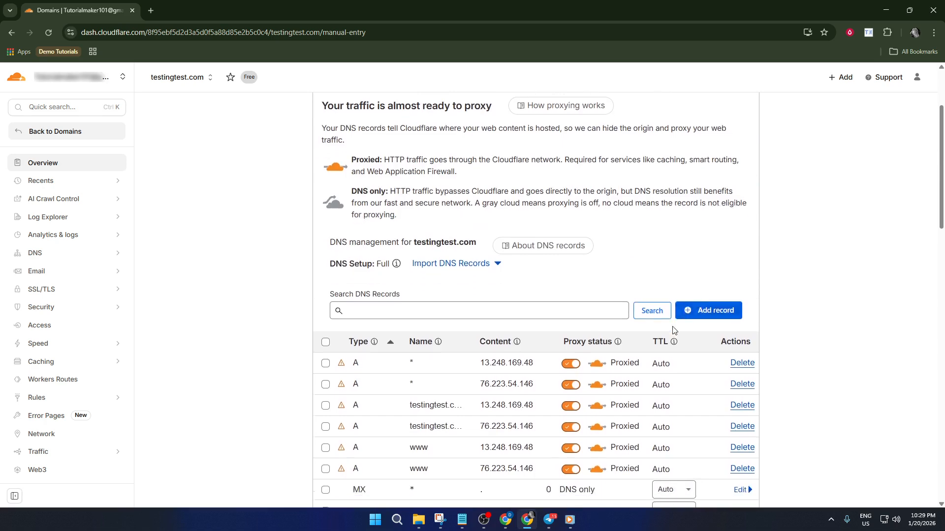
pyautogui.scroll(-13, 668, 326)
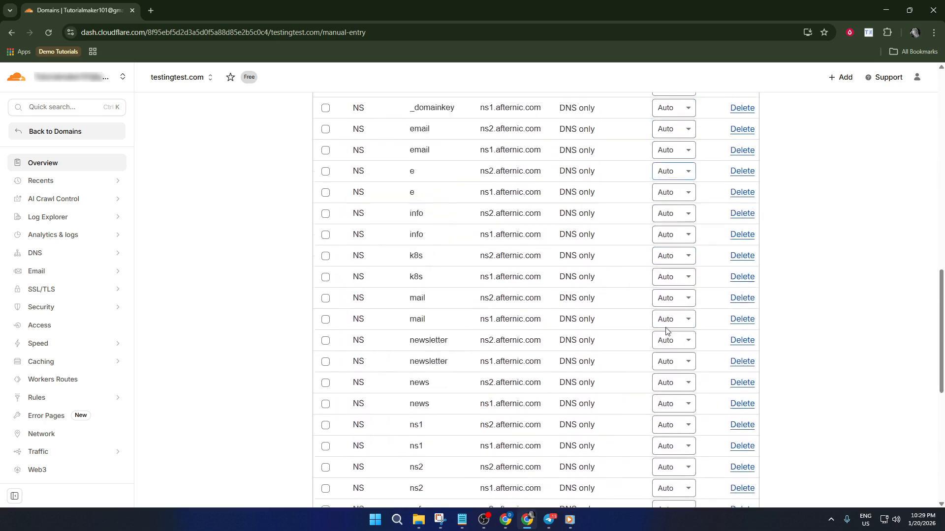
pyautogui.scroll(-2, 666, 332)
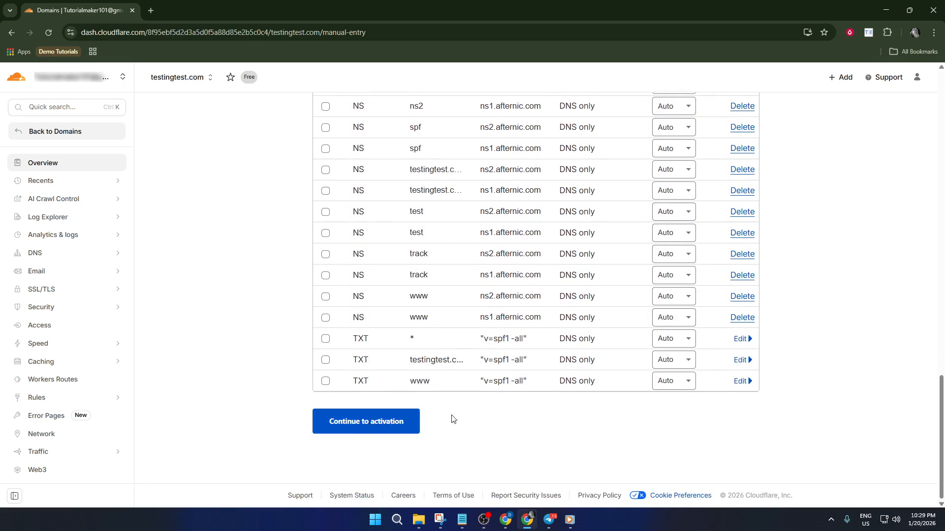
pyautogui.scroll(10, 481, 414)
pyautogui.scroll(7, 484, 408)
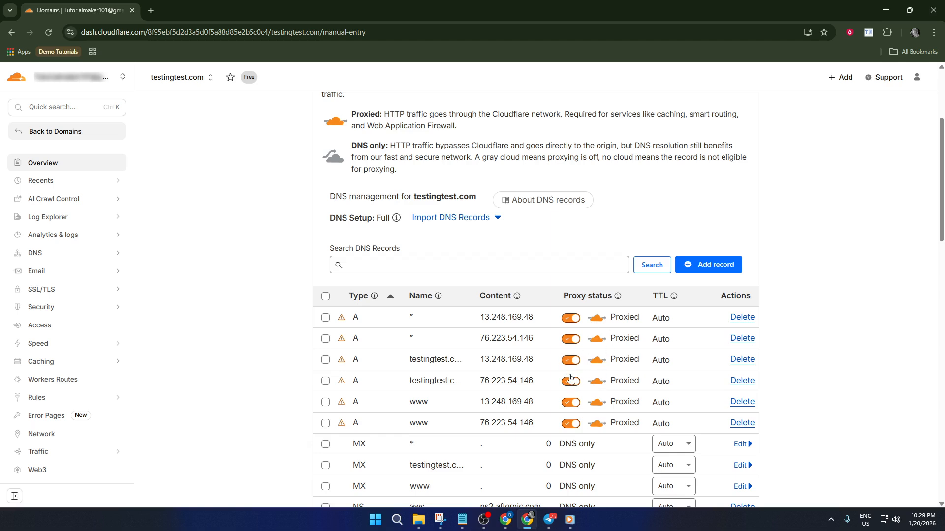
# Toggle the proxy of the wildcard A record for 13.248.169.48 off and back on, and continue to activation
pyautogui.click(572, 319)
pyautogui.click(571, 319)
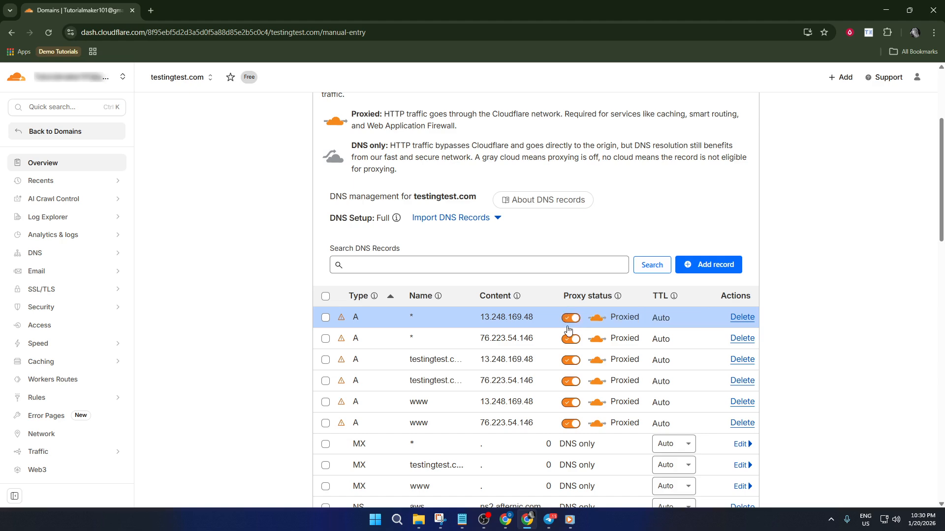
pyautogui.scroll(-2, 569, 349)
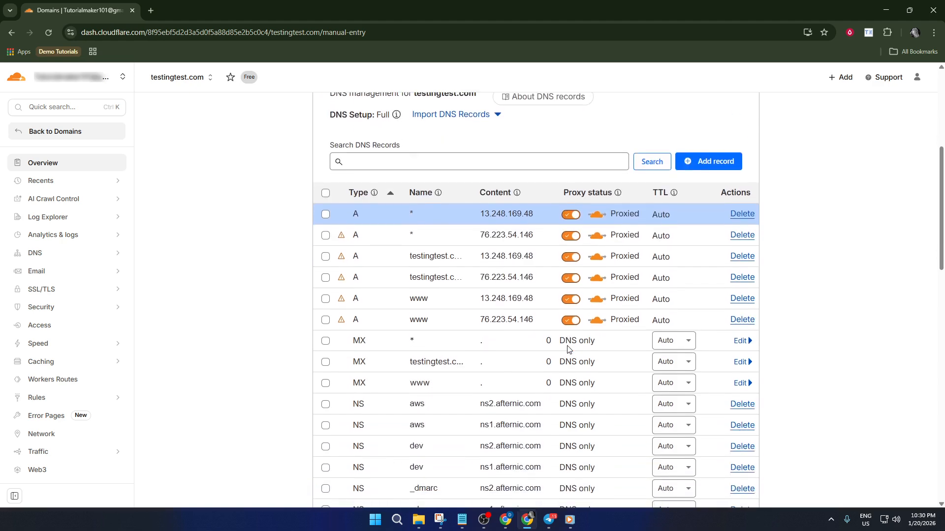
pyautogui.scroll(-14, 569, 349)
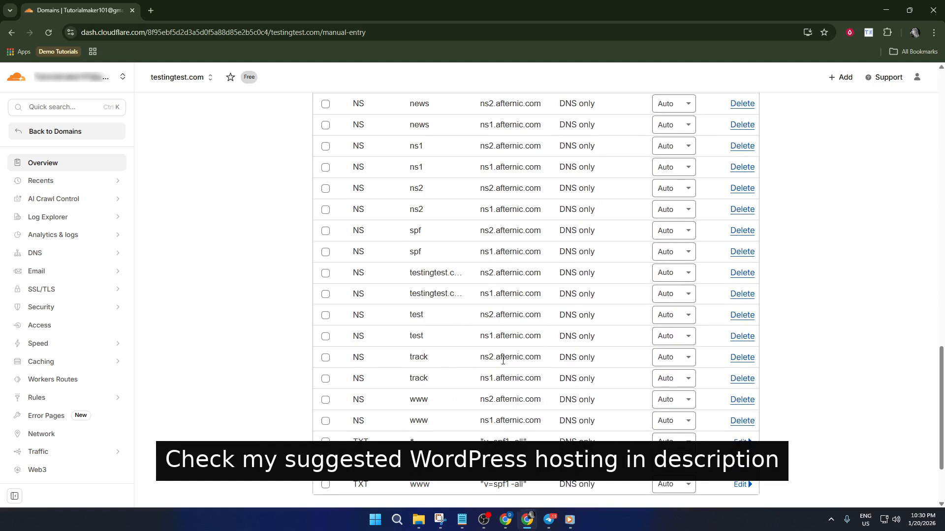
pyautogui.click(498, 359)
pyautogui.scroll(-2, 497, 358)
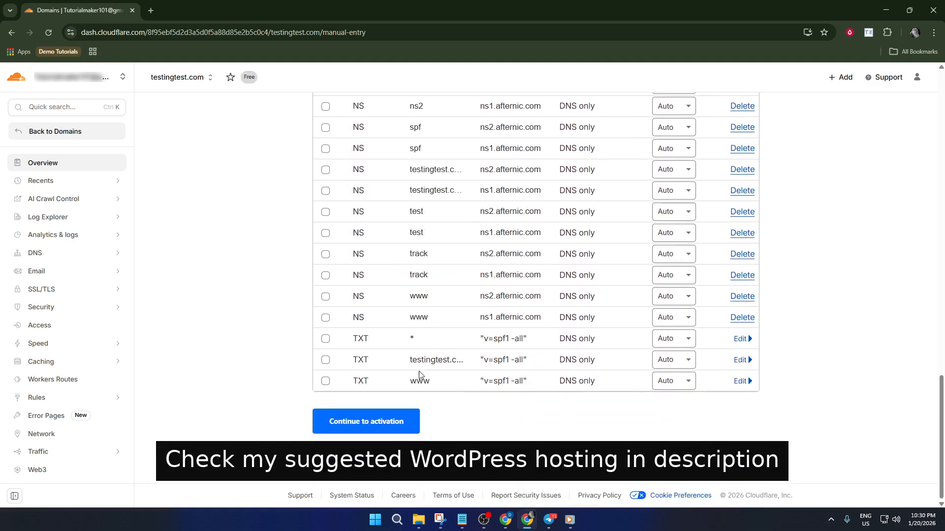
pyautogui.click(382, 428)
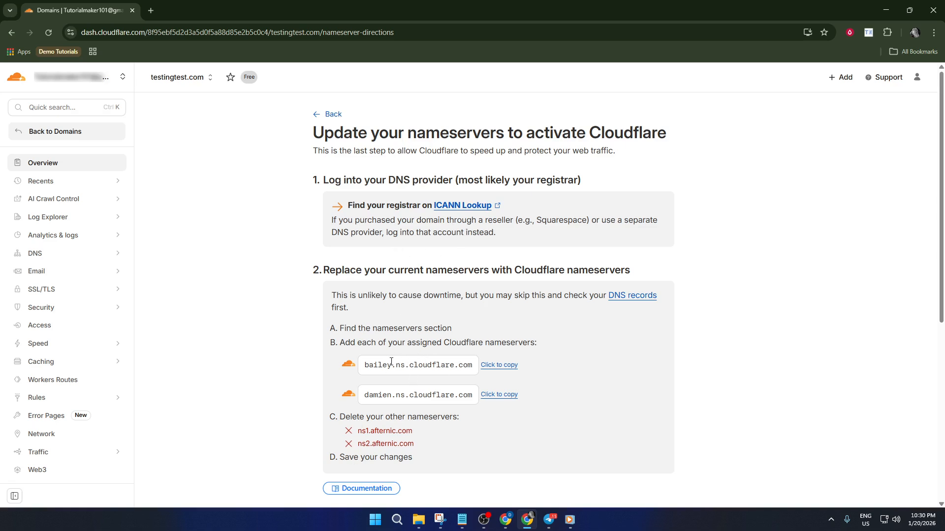
# Copy the two assigned Cloudflare nameservers one after the other and open the ICANN Lookup link in a new tab
pyautogui.scroll(-1, 389, 379)
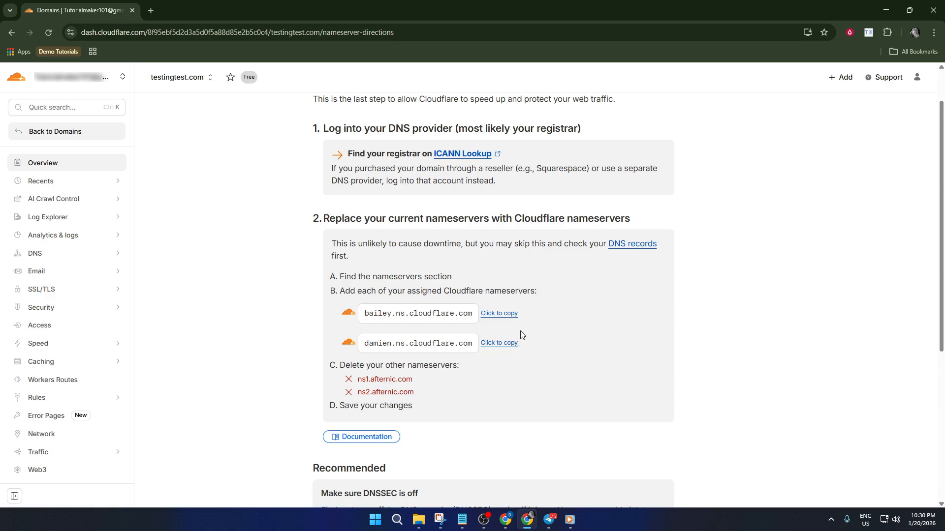
pyautogui.click(497, 318)
pyautogui.click(500, 346)
pyautogui.rightClick(460, 156)
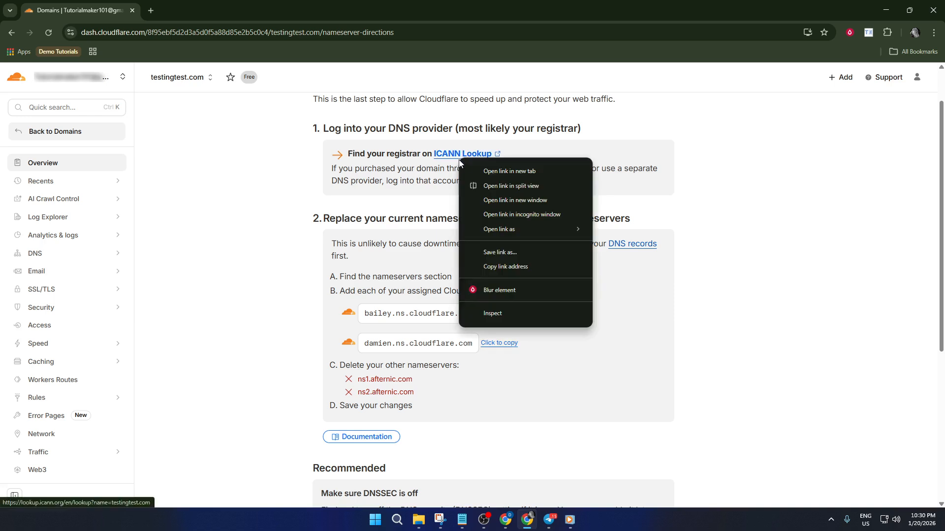
pyautogui.click(492, 169)
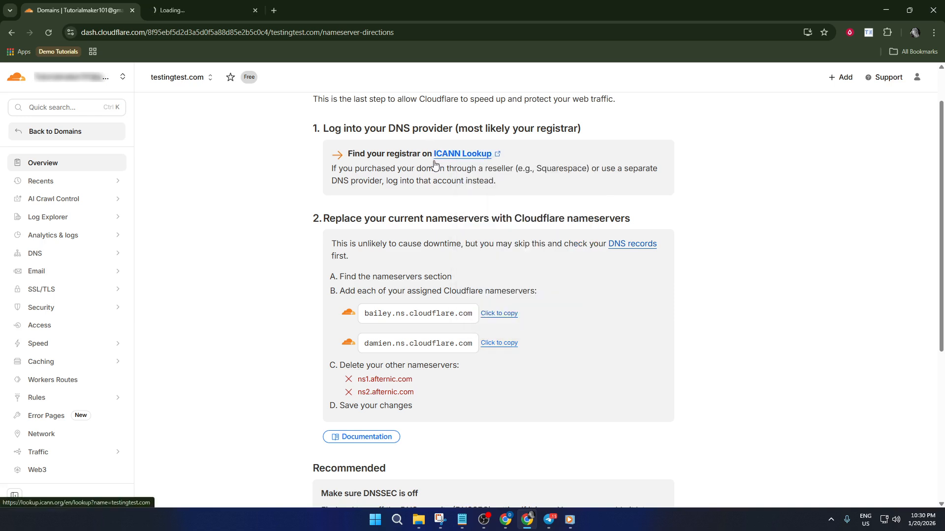
# Switch to Notepad and replace all of its text with the copied nameserver damien.ns.cloudflare.com
pyautogui.scroll(-1, 498, 302)
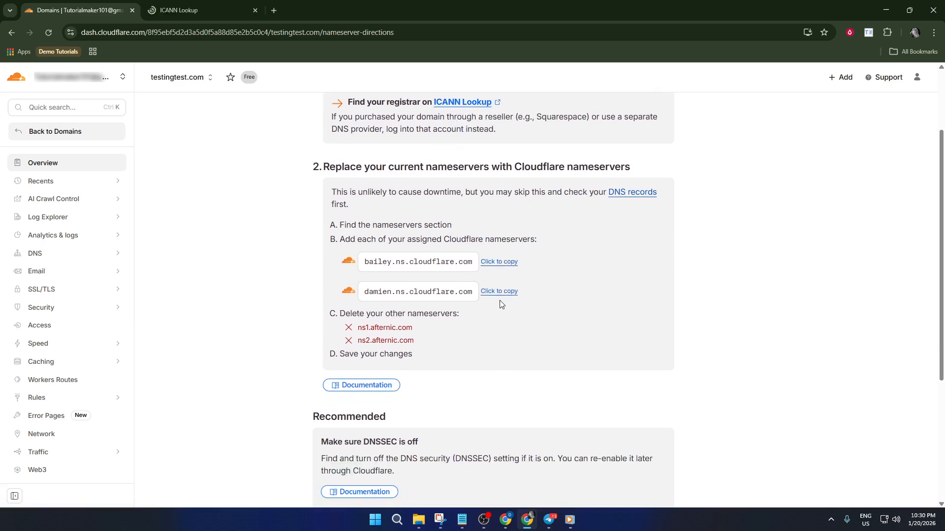
pyautogui.scroll(-2, 427, 316)
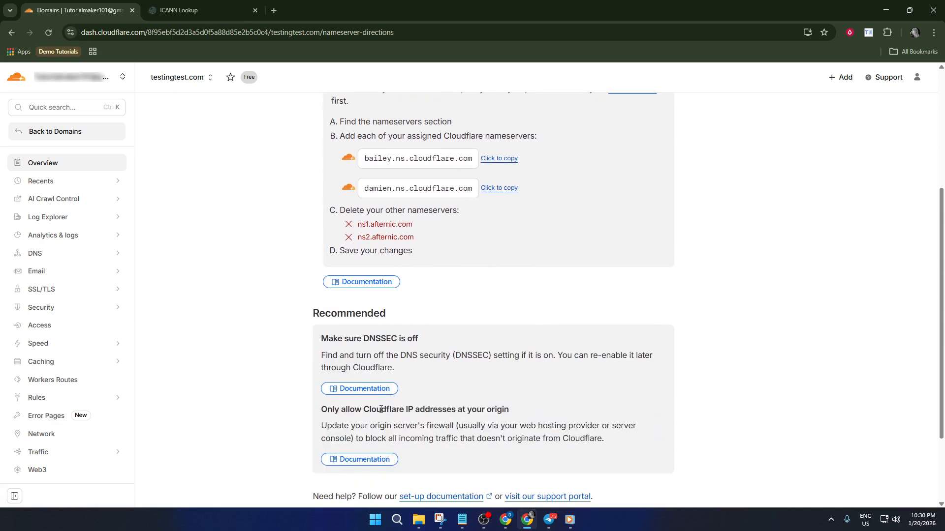
pyautogui.scroll(-2, 380, 409)
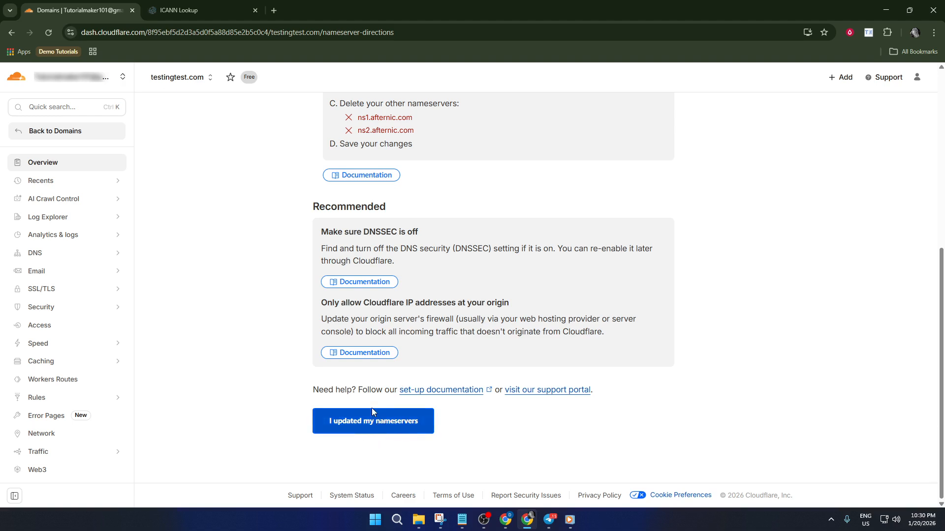
pyautogui.scroll(2, 418, 394)
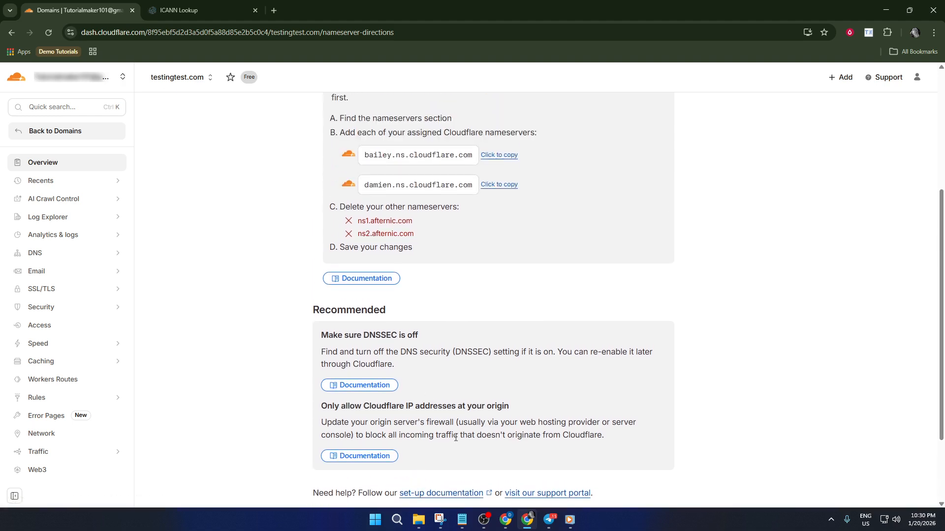
pyautogui.click(462, 520)
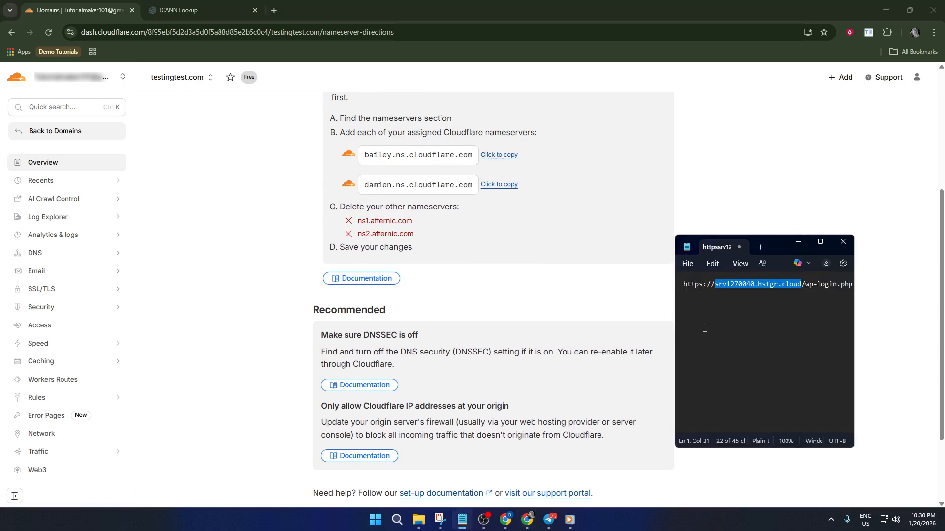
pyautogui.hotkey('ctrl', 'v')
pyautogui.hotkey('ctrl', 'a')
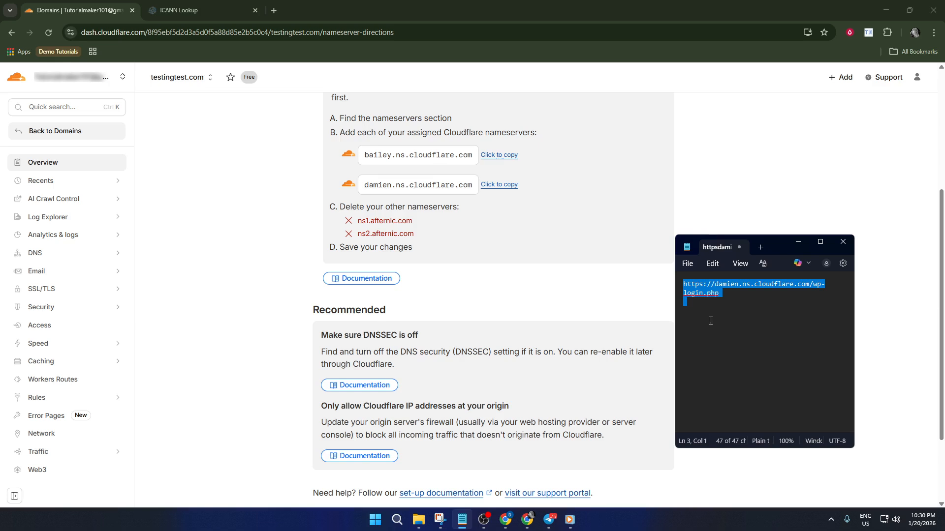
pyautogui.hotkey('ctrl', 'v')
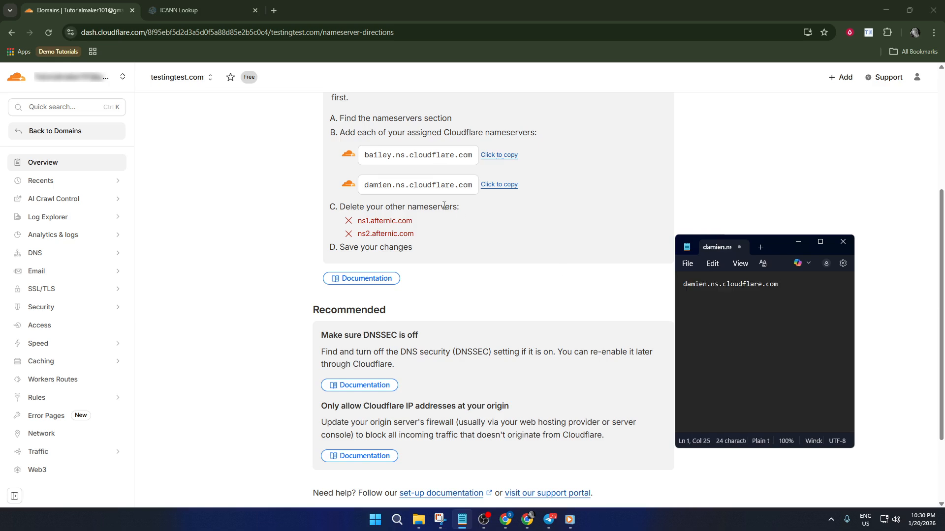
# Copy the nameserver bailey.ns.cloudflare.com and paste it on a new line below the first one in Notepad
pyautogui.click(501, 186)
pyautogui.hotkey('alt', 'Tab')
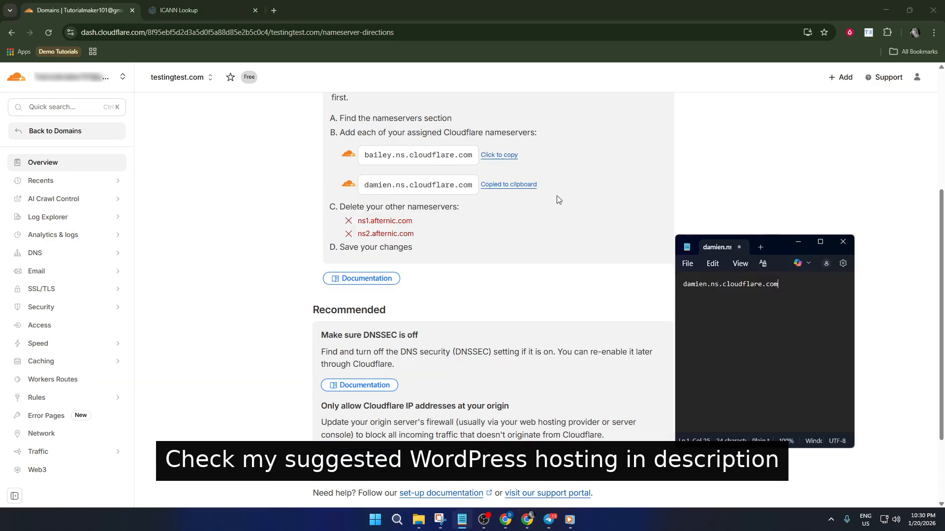
pyautogui.click(500, 157)
pyautogui.hotkey('alt', 'Tab')
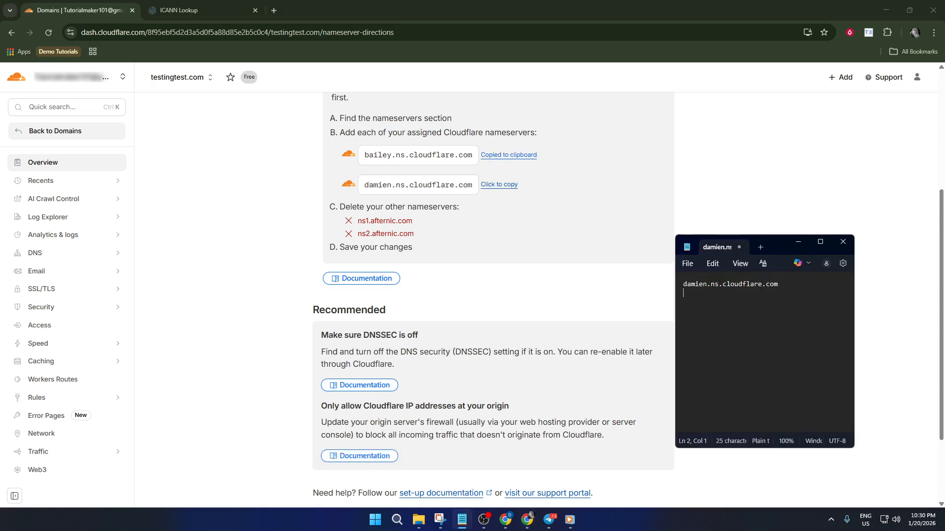
pyautogui.hotkey('ctrl', 'v')
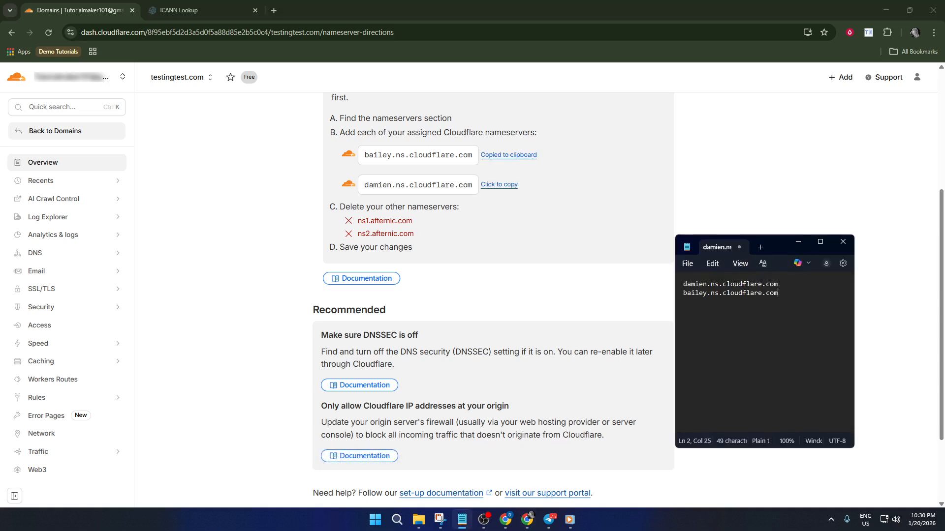
# Return to the Cloudflare nameserver instructions and confirm that the nameservers were updated
pyautogui.click(652, 289)
pyautogui.scroll(-3, 639, 290)
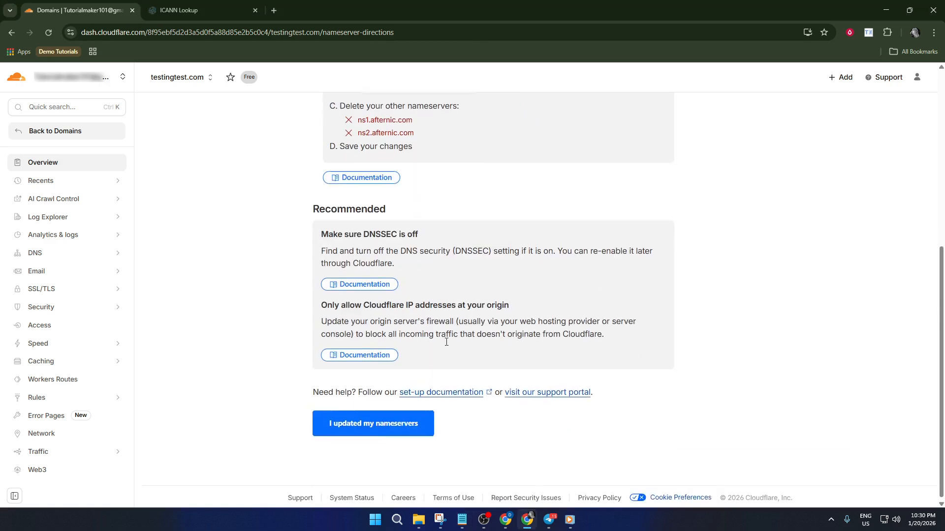
pyautogui.click(392, 423)
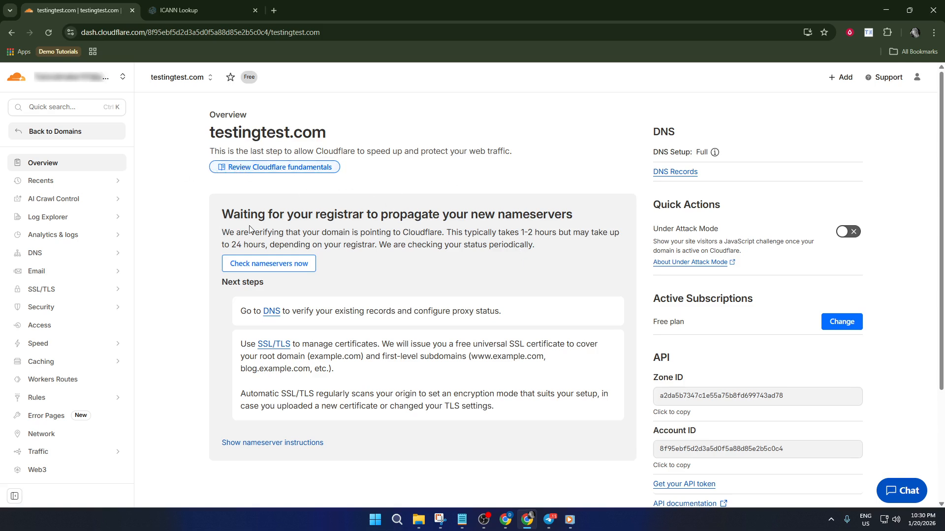
# Look over the testingtest.com overview and review the Caching overview page with its Cache Analytics section
pyautogui.scroll(-1, 222, 229)
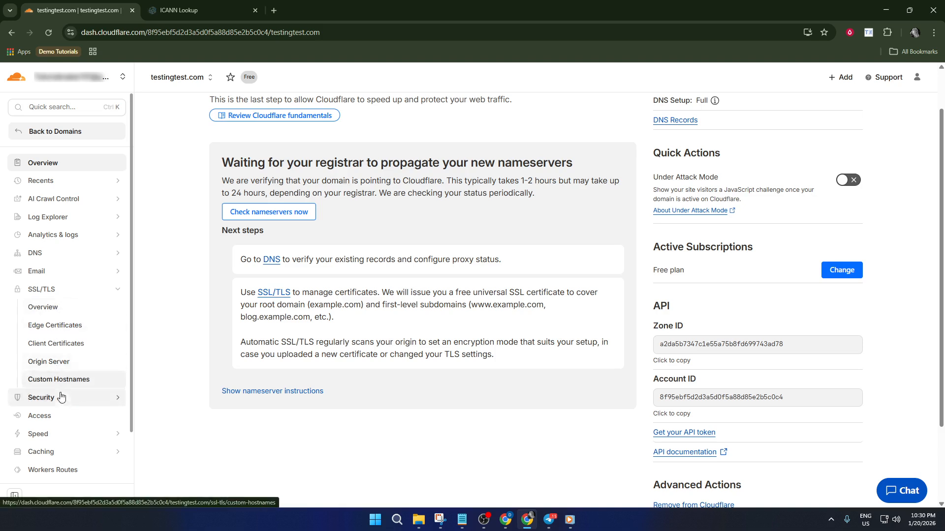
pyautogui.scroll(-2, 69, 366)
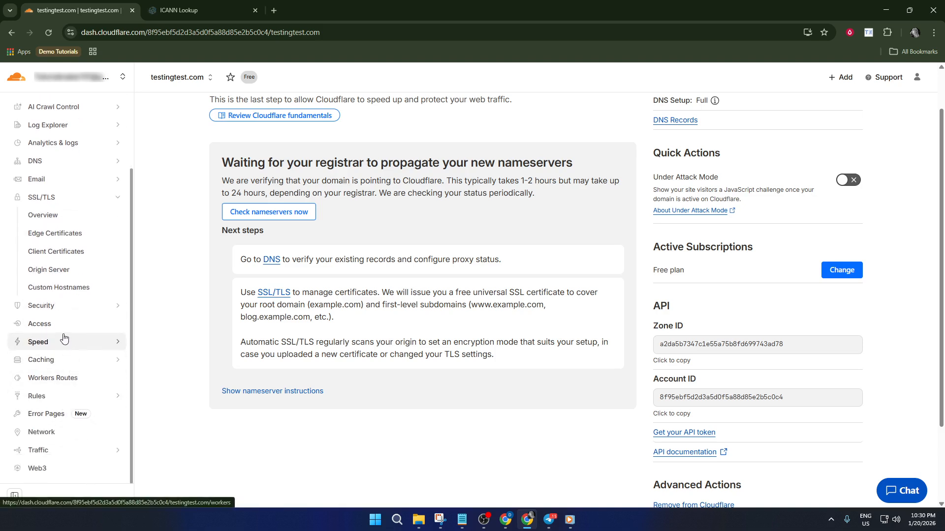
pyautogui.click(65, 364)
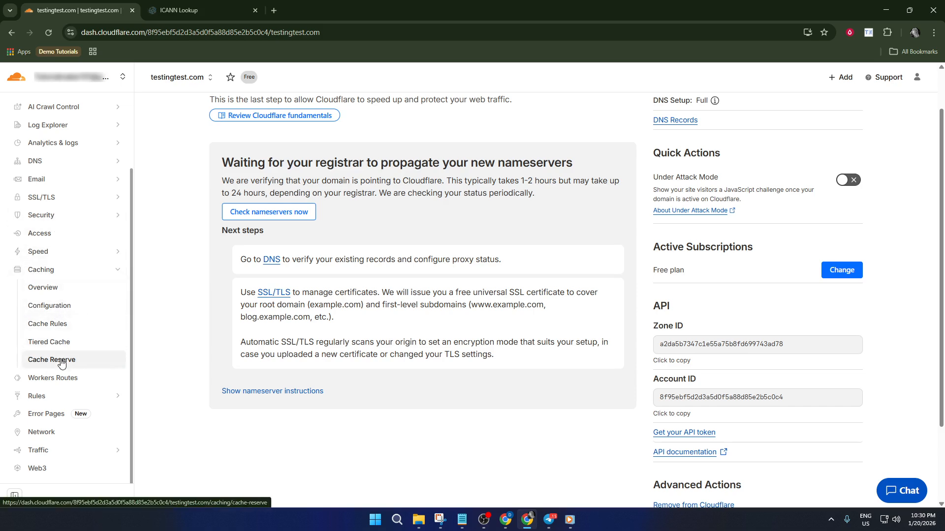
pyautogui.click(49, 294)
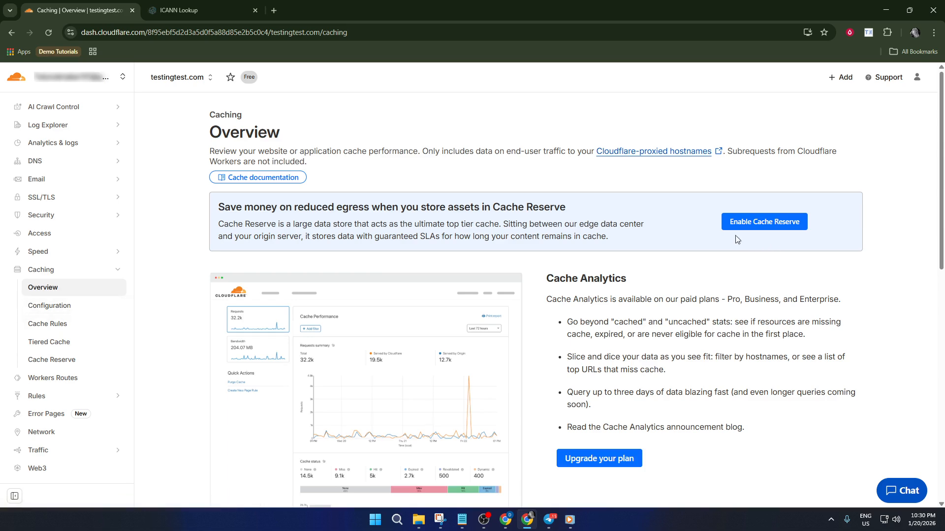
pyautogui.scroll(-2, 682, 250)
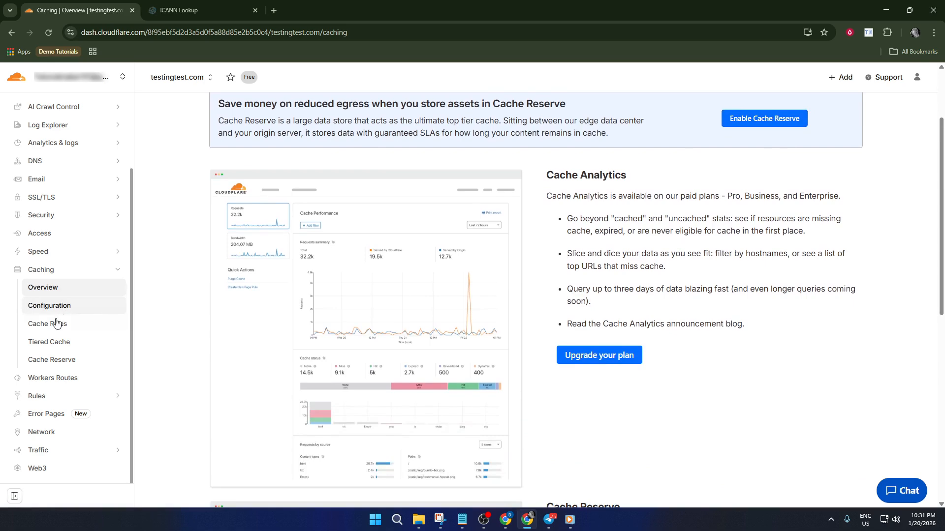
# View the domain's Cache Reserve, Tiered Cache and Cache Rules pages one after another
pyautogui.click(57, 360)
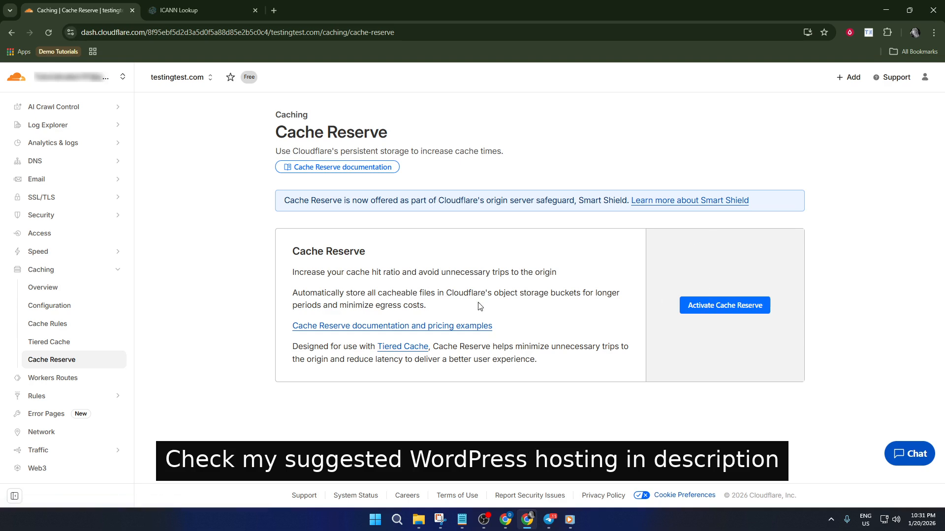
pyautogui.click(63, 341)
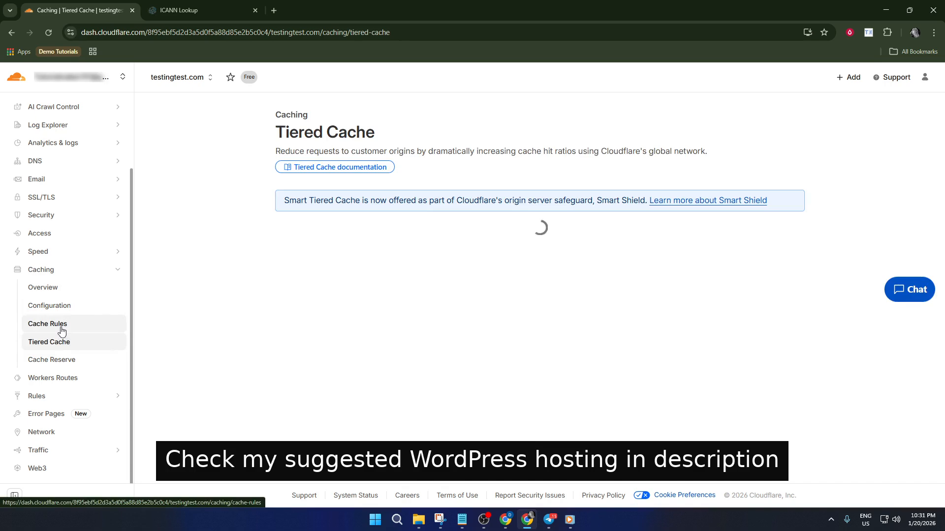
pyautogui.click(62, 329)
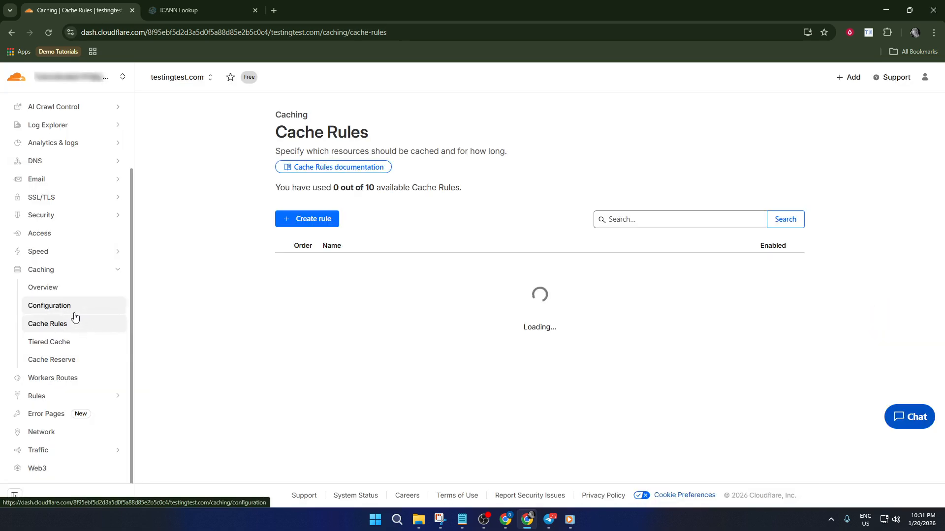
# Open the Observatory page among the domain's Speed features
pyautogui.click(51, 252)
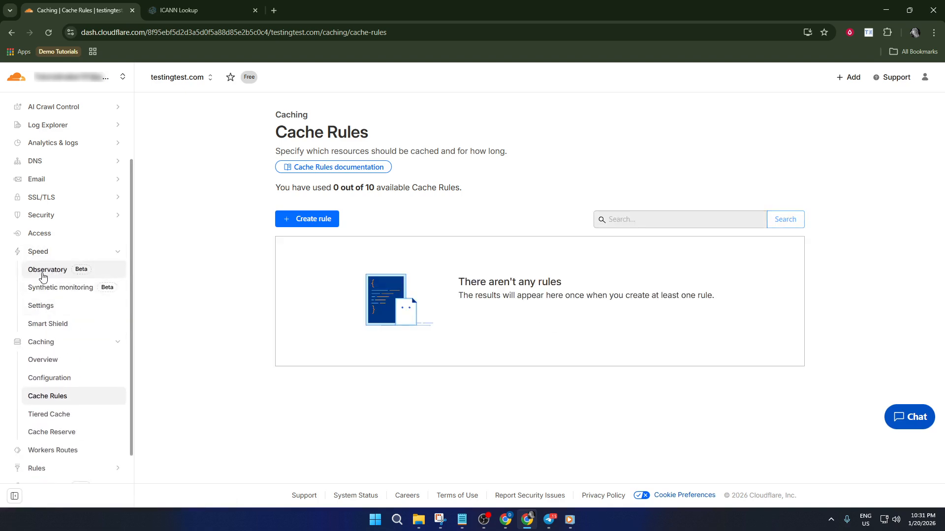
pyautogui.click(43, 270)
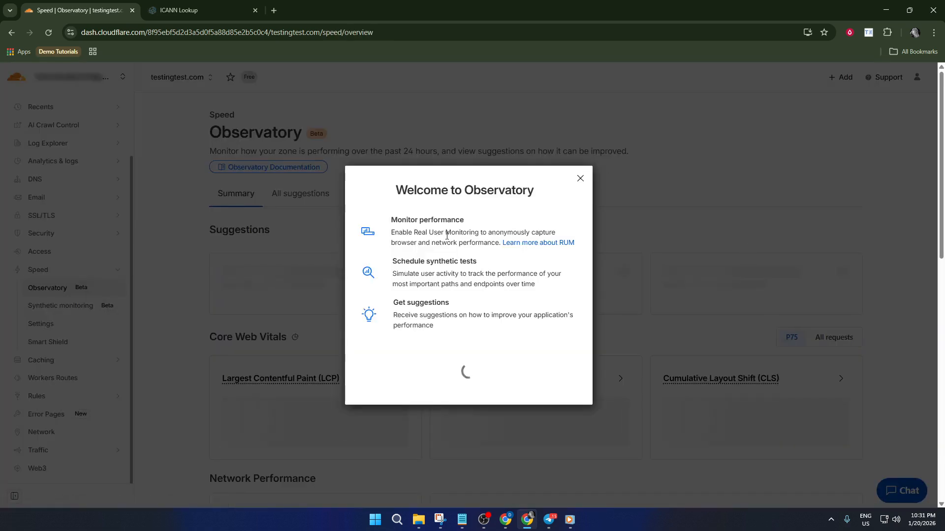